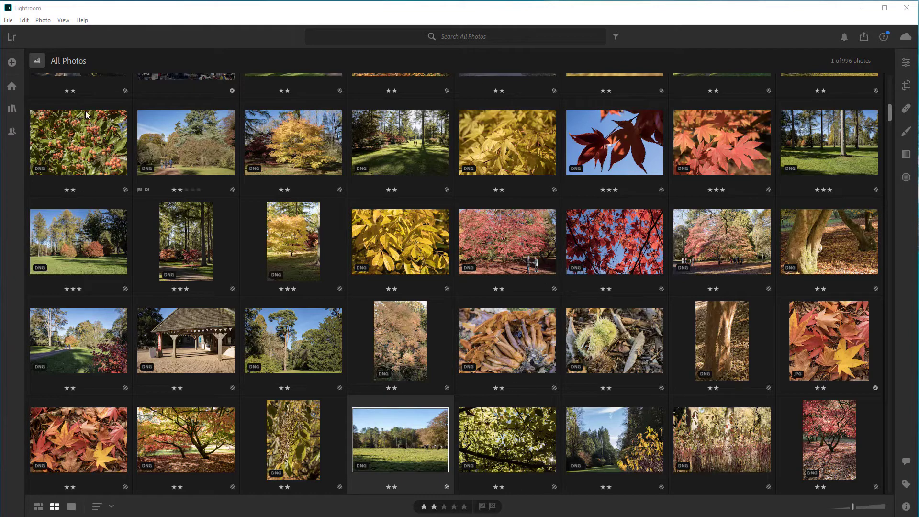
Open the Canyonlands album under 2019 Photos and select all ten photos.
{"action": "left_click", "coordinate": [12, 110]}
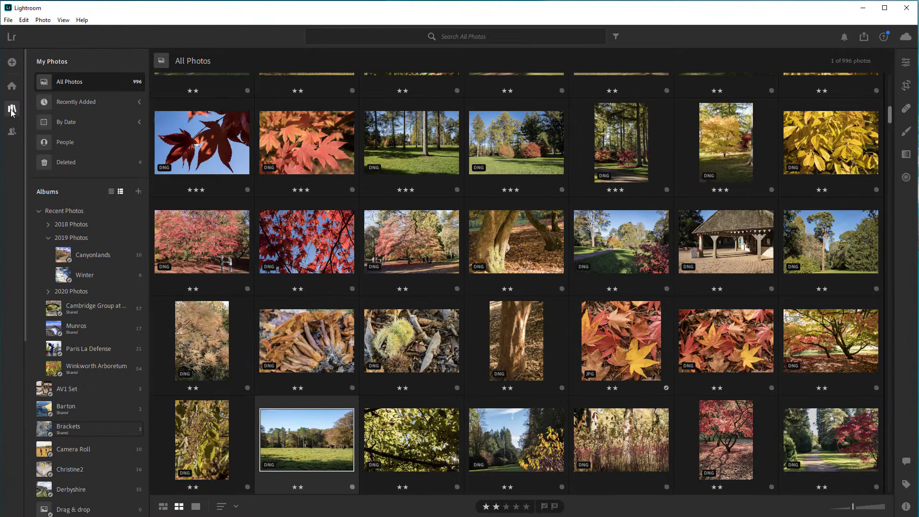
{"action": "left_click", "coordinate": [92, 255]}
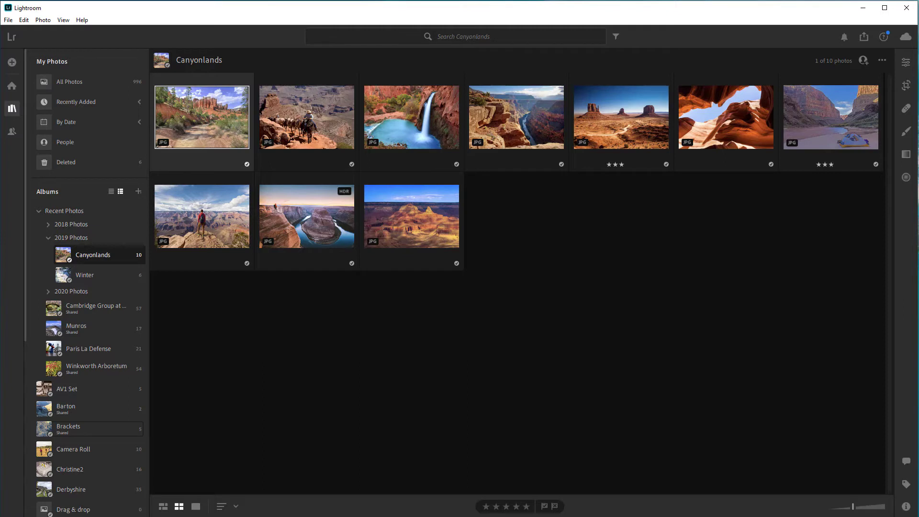
{"action": "key", "text": "ctrl+a"}
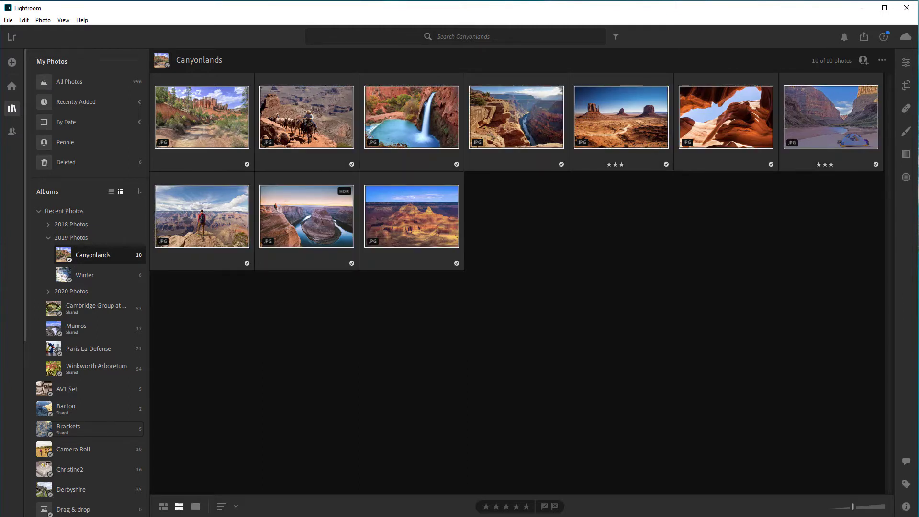
Set the export to TIF with a custom 1500-pixel long side and include the watermark.
{"action": "left_click", "coordinate": [864, 38]}
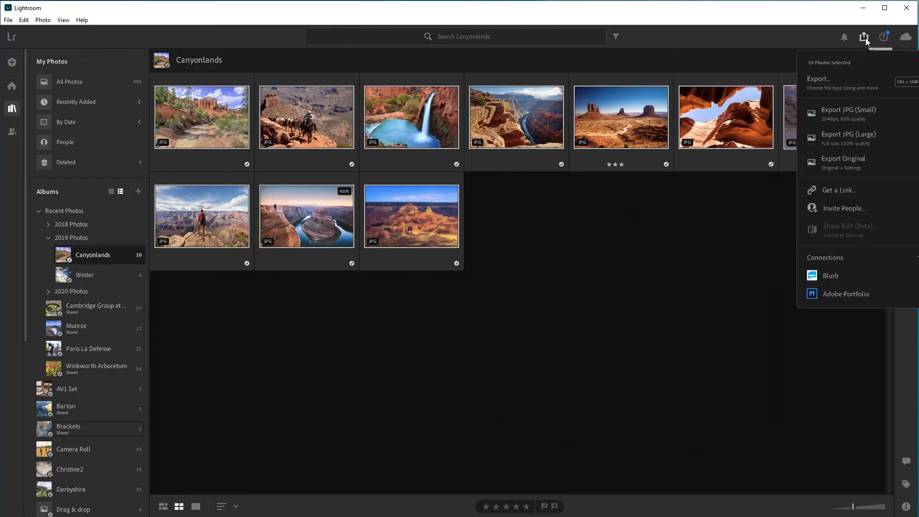
{"action": "left_click", "coordinate": [845, 87]}
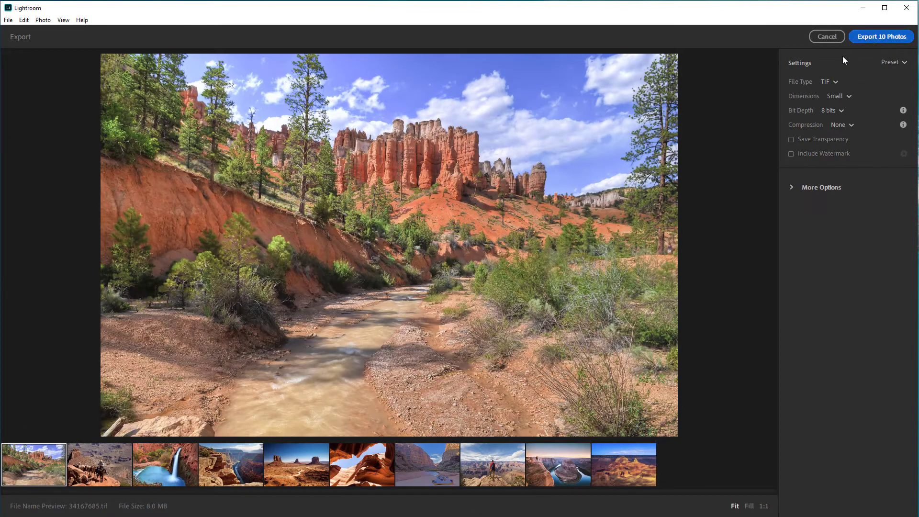
{"action": "left_click", "coordinate": [848, 96]}
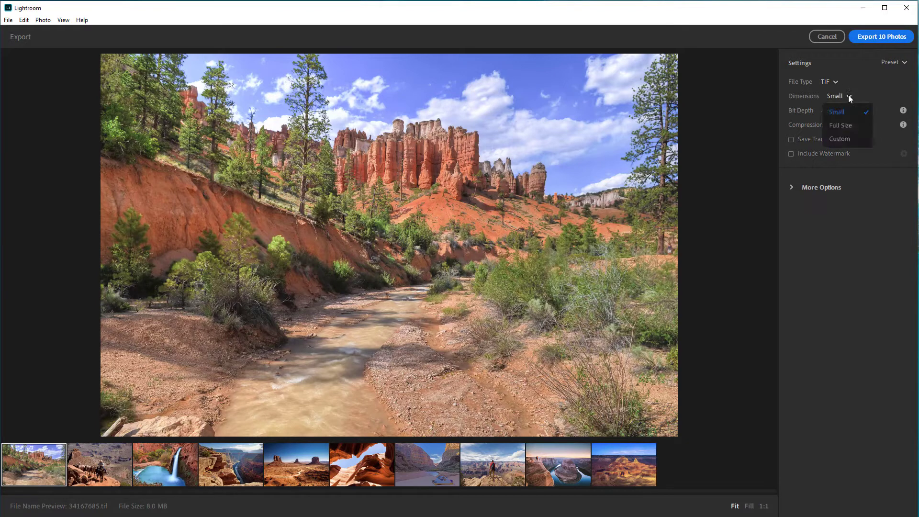
{"action": "left_click", "coordinate": [851, 140]}
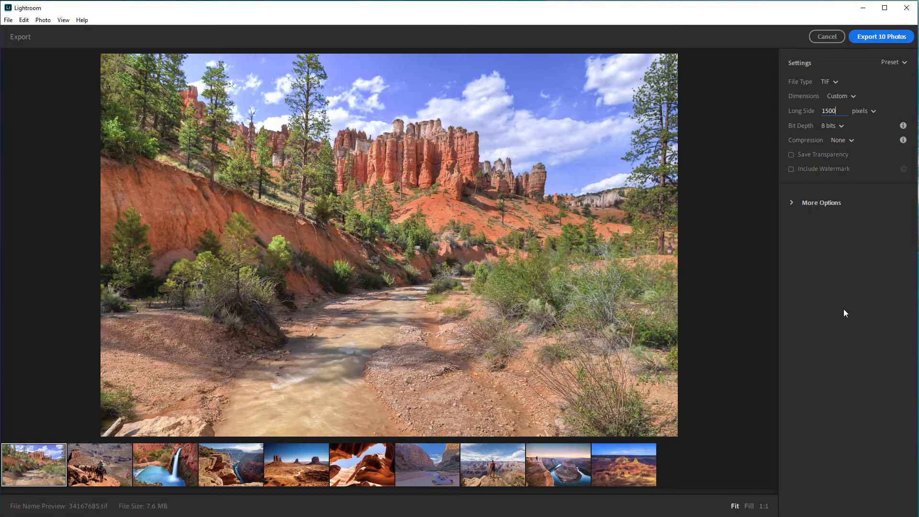
{"action": "left_click", "coordinate": [791, 169]}
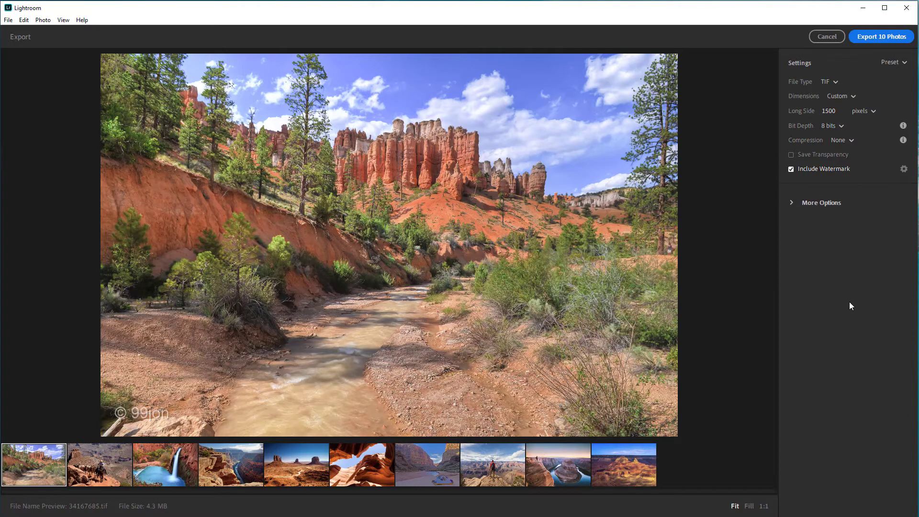
Make the © 99jon watermark white at opacity 57 and size 8.
{"action": "left_click", "coordinate": [904, 169]}
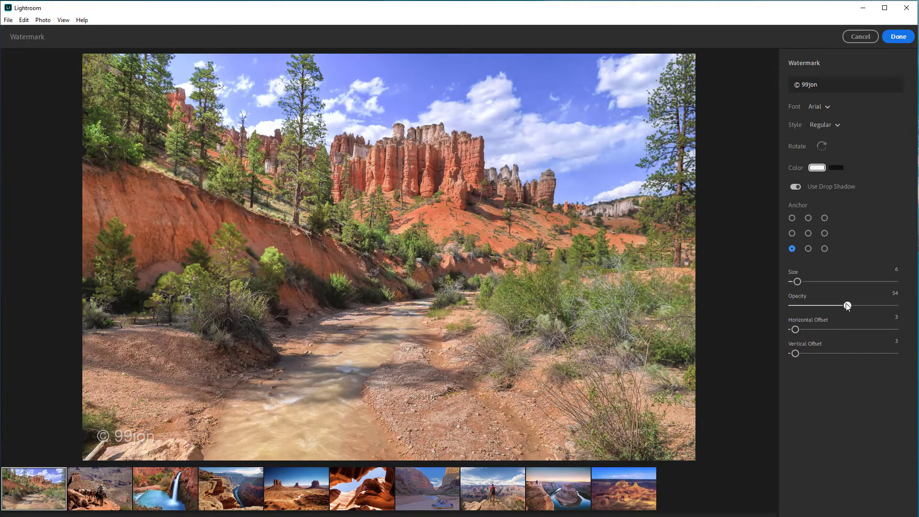
{"action": "left_click_drag", "start_coordinate": [847, 306], "coordinate": [894, 307]}
{"action": "left_click", "coordinate": [835, 167]}
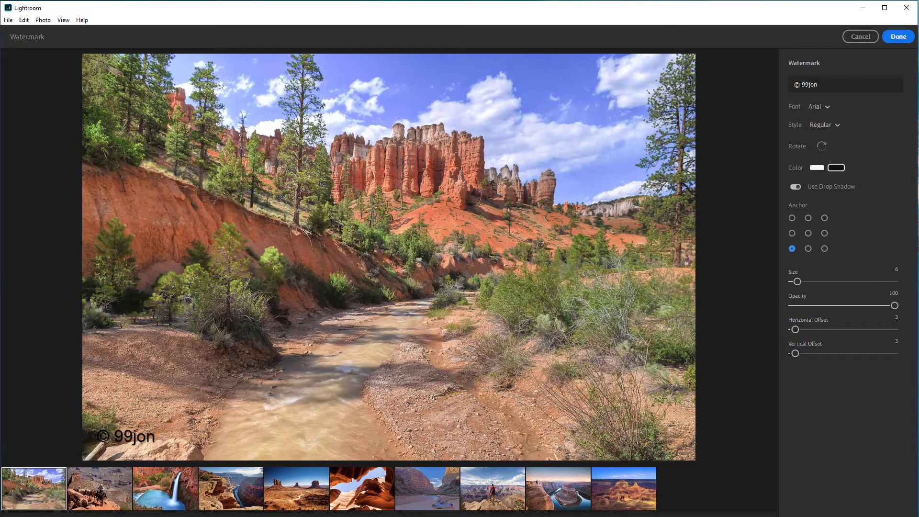
{"action": "left_click", "coordinate": [816, 168]}
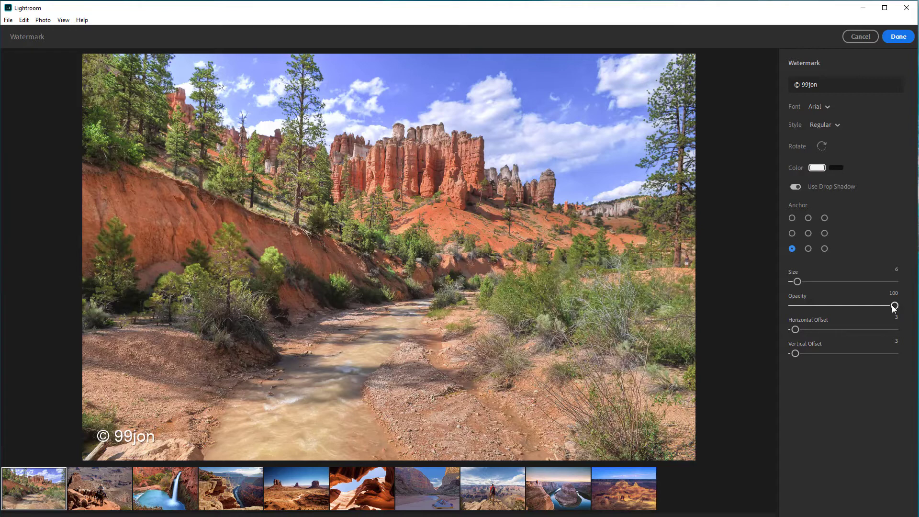
{"action": "left_click_drag", "start_coordinate": [894, 306], "coordinate": [853, 312]}
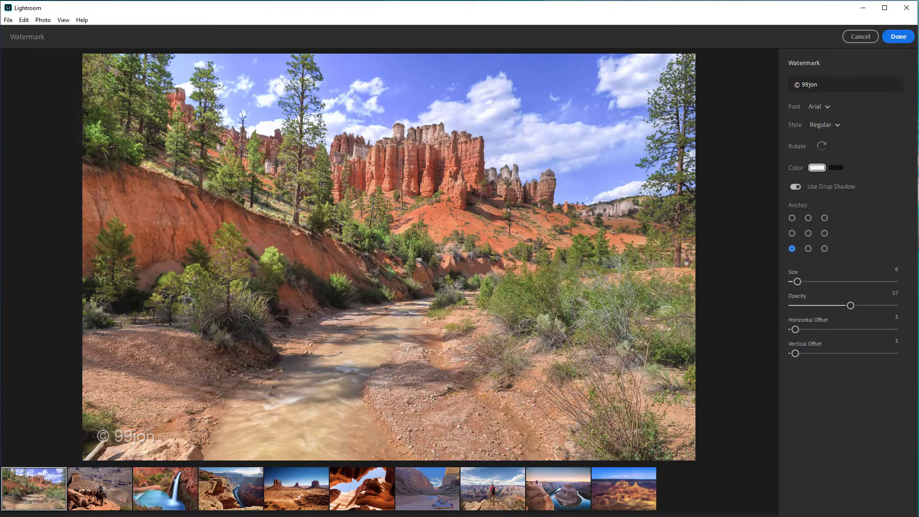
{"action": "left_click_drag", "start_coordinate": [796, 281], "coordinate": [802, 282]}
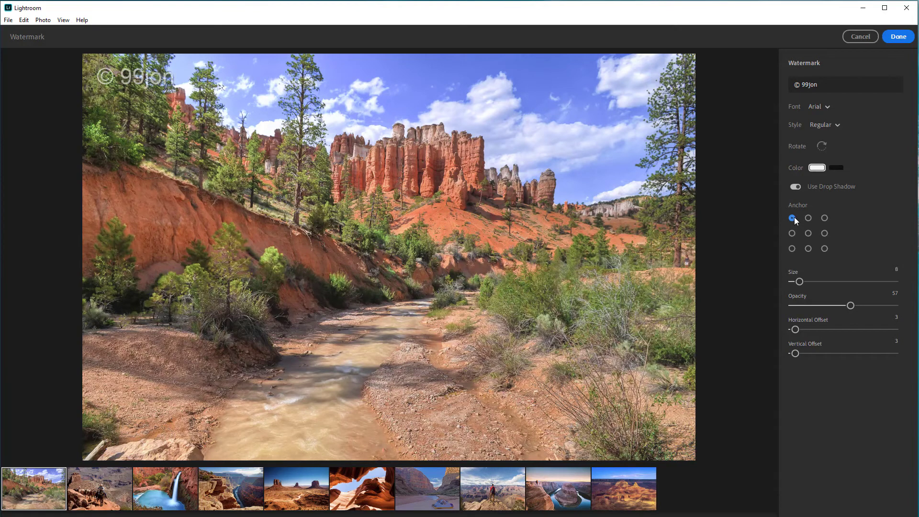
Anchor the © 99jon watermark in the photo's bottom-left corner.
{"action": "left_click", "coordinate": [823, 218]}
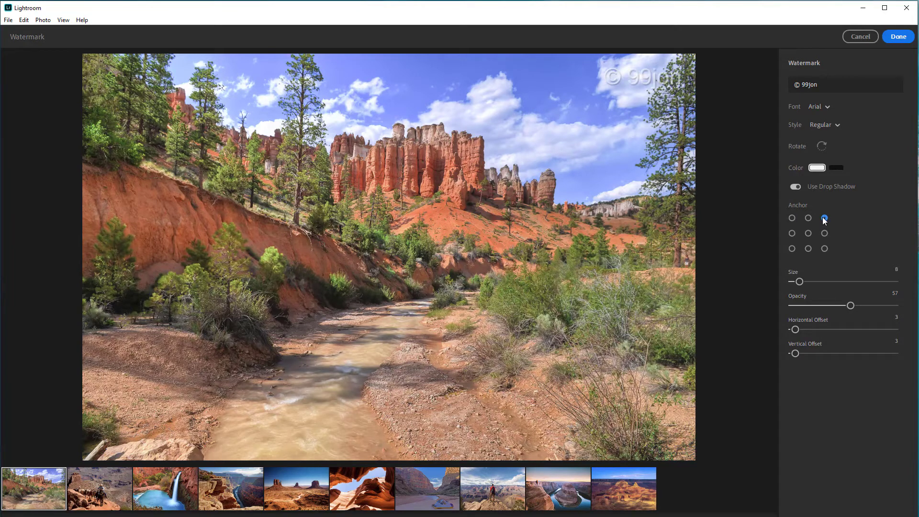
{"action": "left_click", "coordinate": [808, 217]}
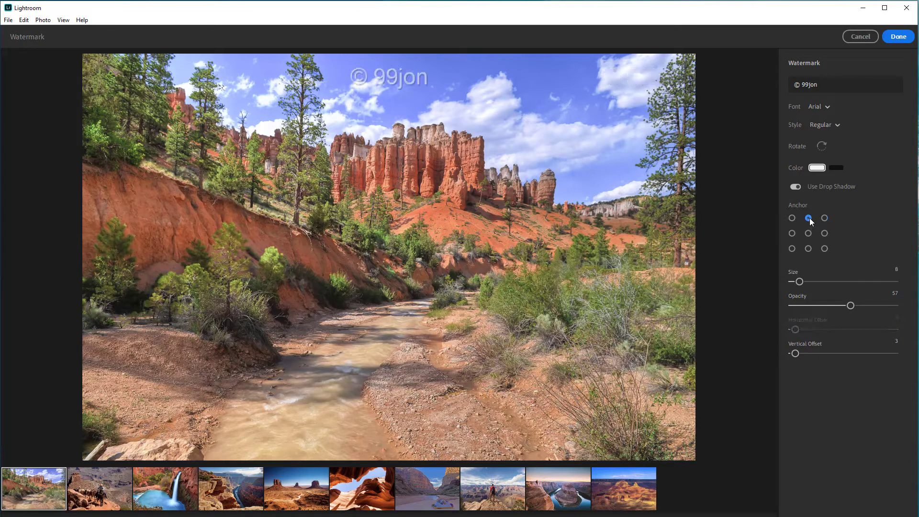
{"action": "left_click", "coordinate": [809, 248]}
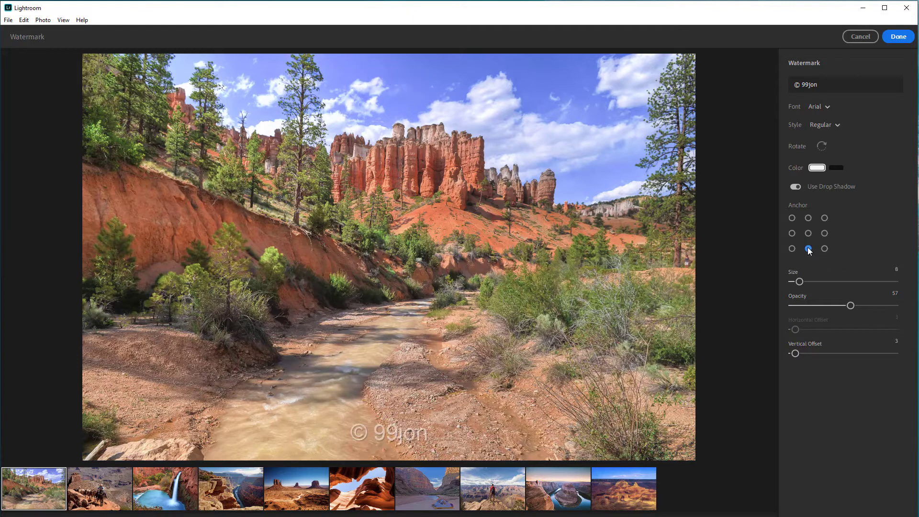
{"action": "left_click", "coordinate": [792, 248]}
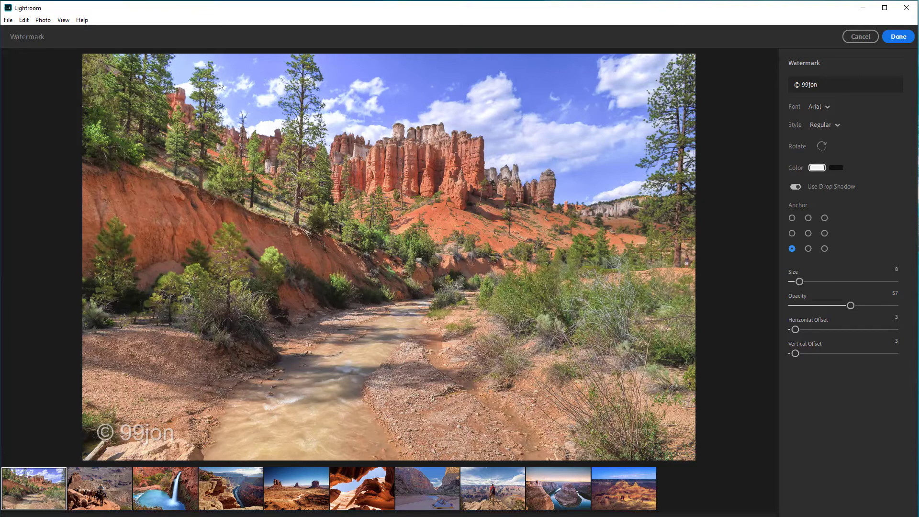
Return the watermark to horizontal and raise its vertical offset from 3 to 5.
{"action": "left_click", "coordinate": [822, 146]}
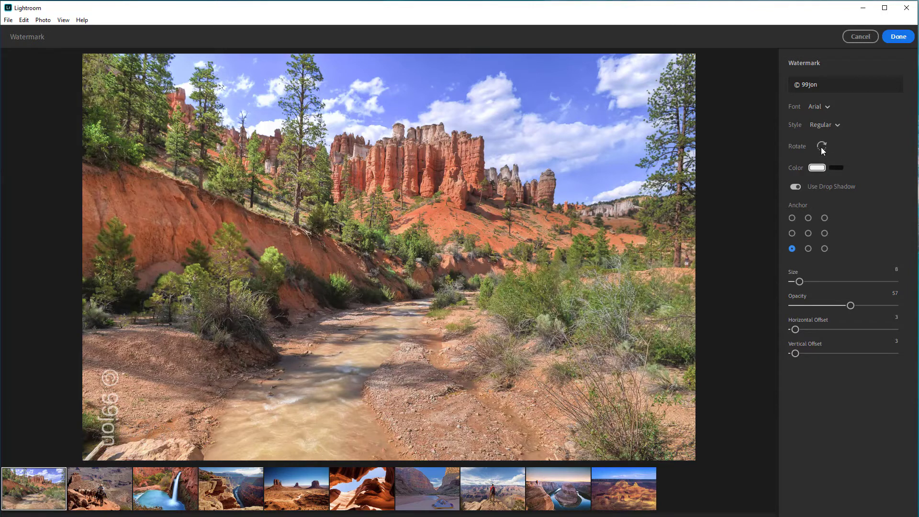
{"action": "left_click", "coordinate": [821, 146]}
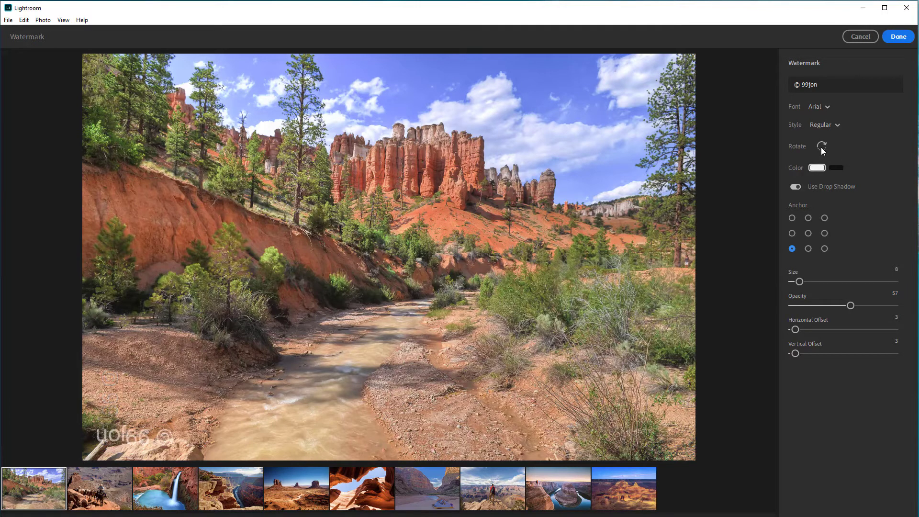
{"action": "left_click", "coordinate": [822, 146]}
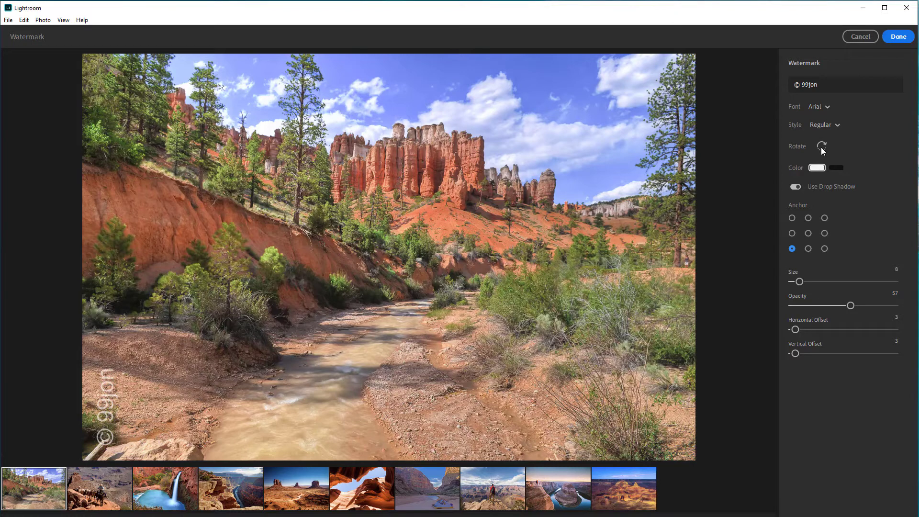
{"action": "left_click", "coordinate": [822, 147]}
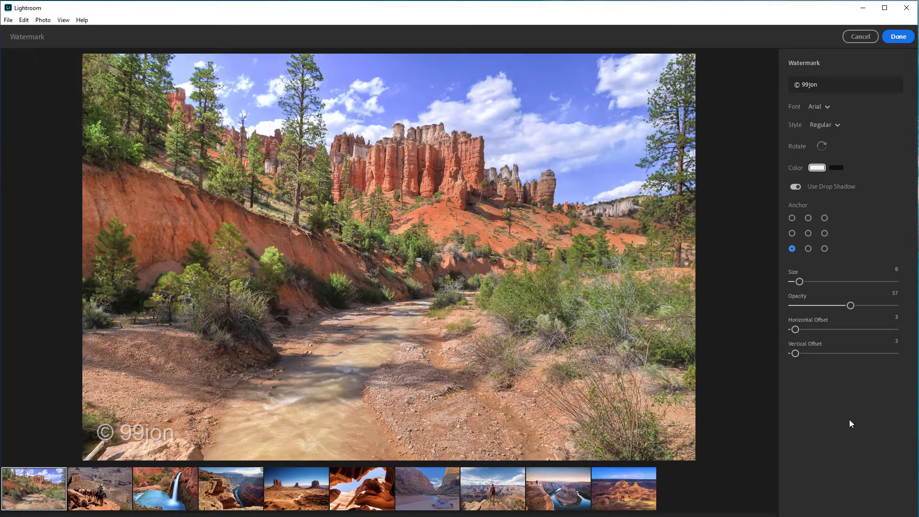
{"action": "left_click_drag", "start_coordinate": [795, 330], "coordinate": [806, 356]}
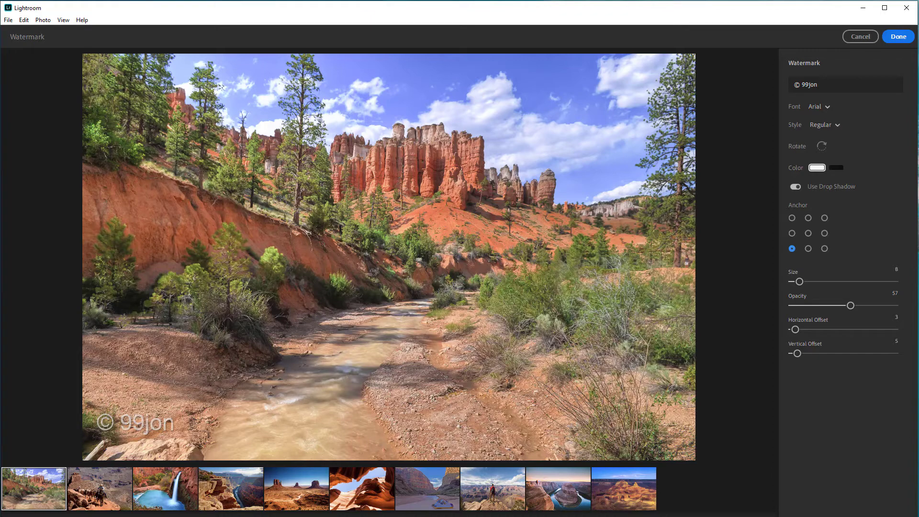
Preview the © 99jon watermark on each Canyonlands photo in the filmstrip, through the tenth.
{"action": "left_click", "coordinate": [99, 489]}
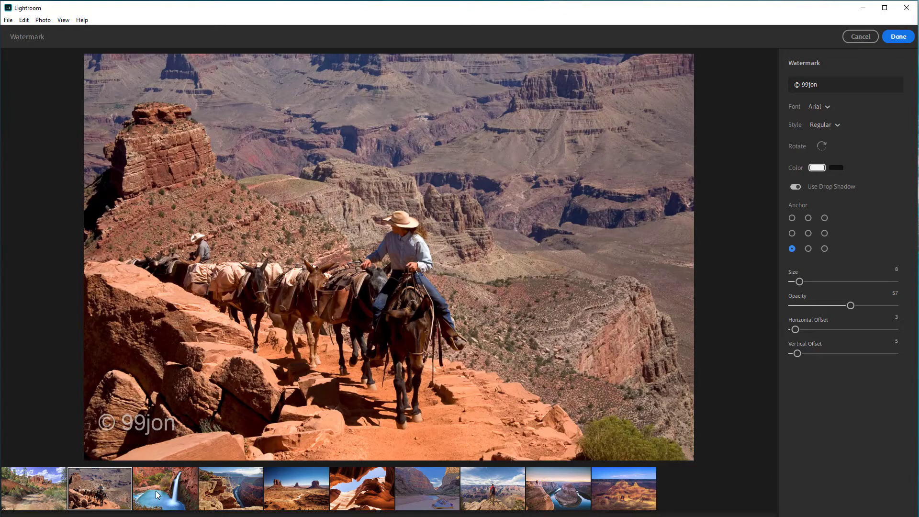
{"action": "left_click", "coordinate": [164, 482]}
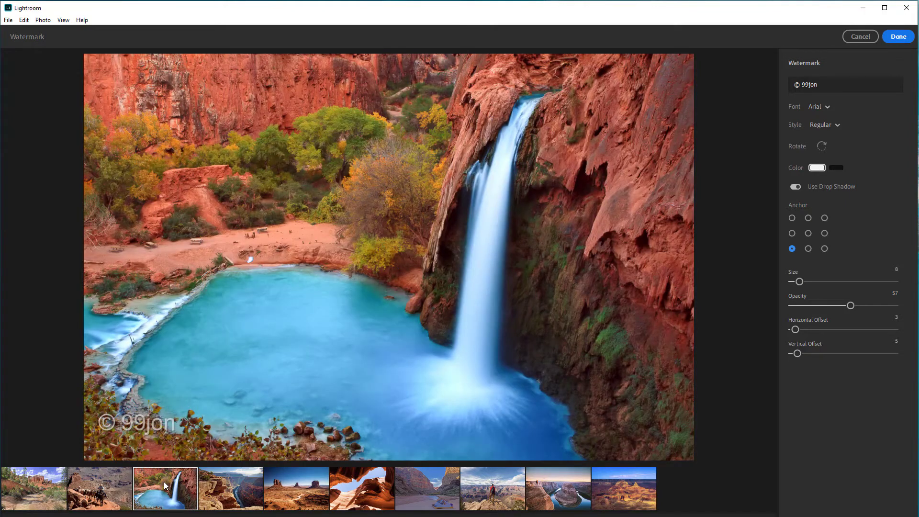
{"action": "left_click", "coordinate": [242, 494]}
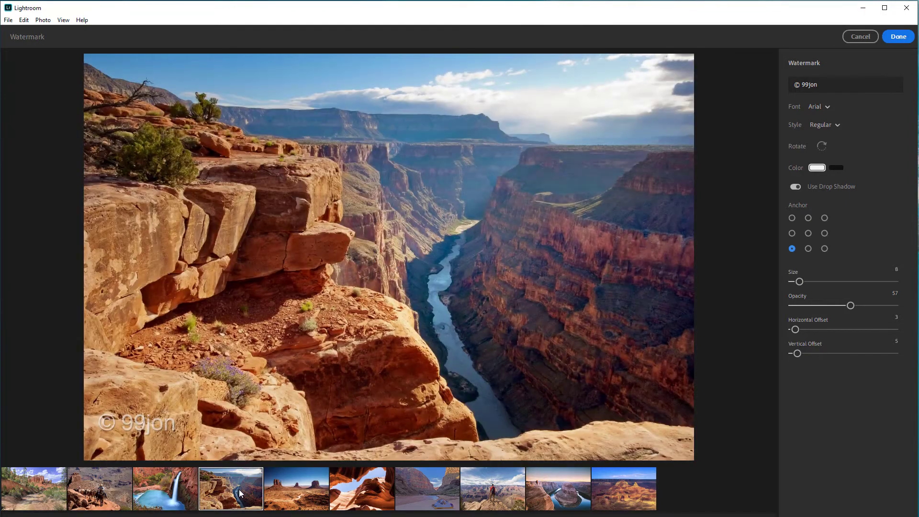
{"action": "left_click", "coordinate": [290, 486]}
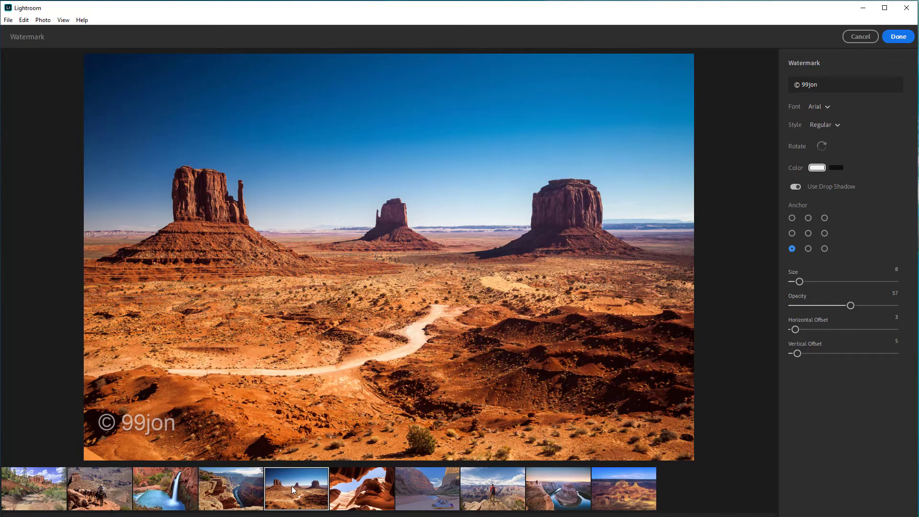
{"action": "left_click", "coordinate": [364, 491]}
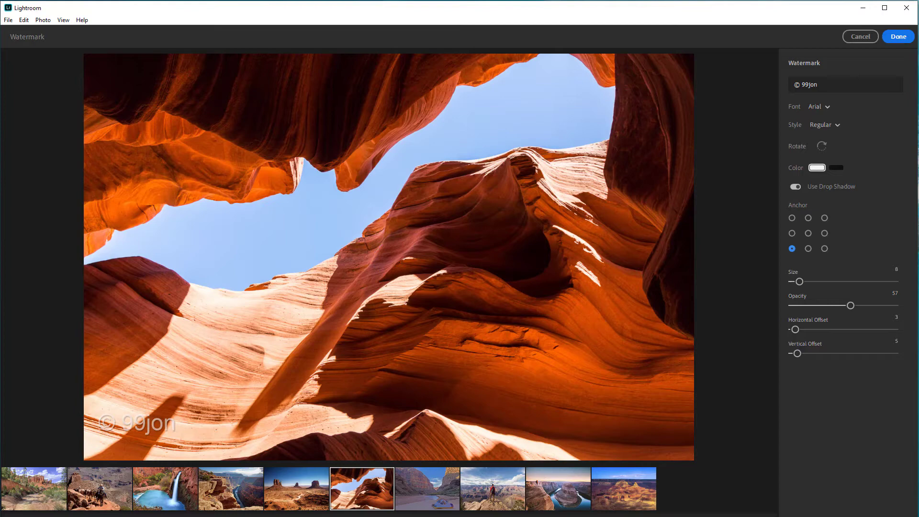
{"action": "left_click", "coordinate": [417, 490]}
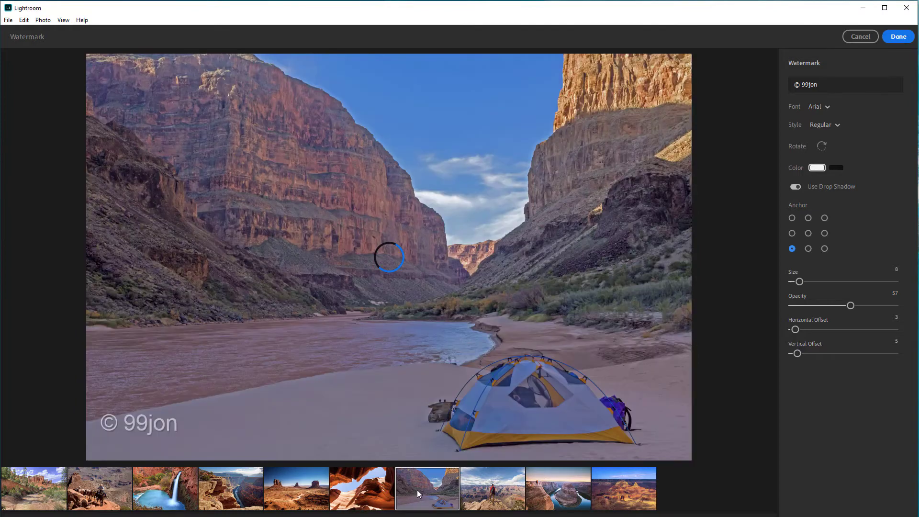
{"action": "left_click", "coordinate": [489, 494]}
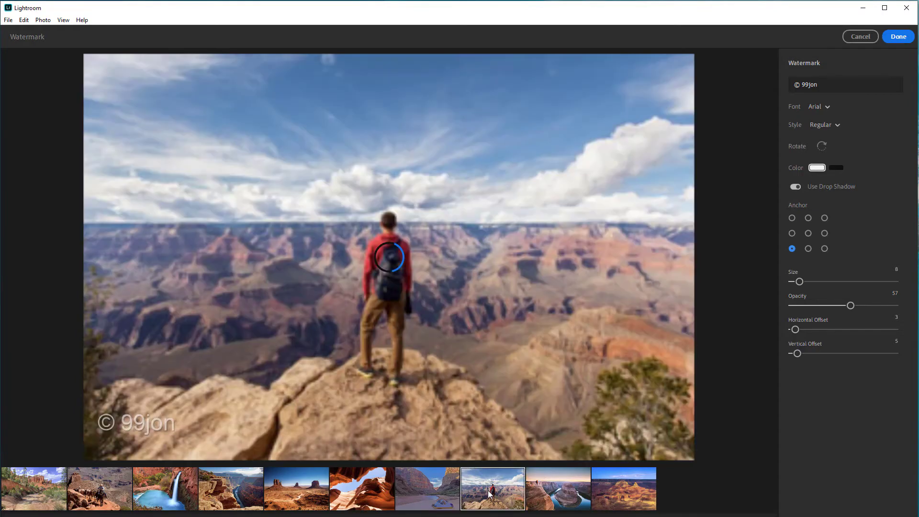
{"action": "left_click", "coordinate": [535, 493]}
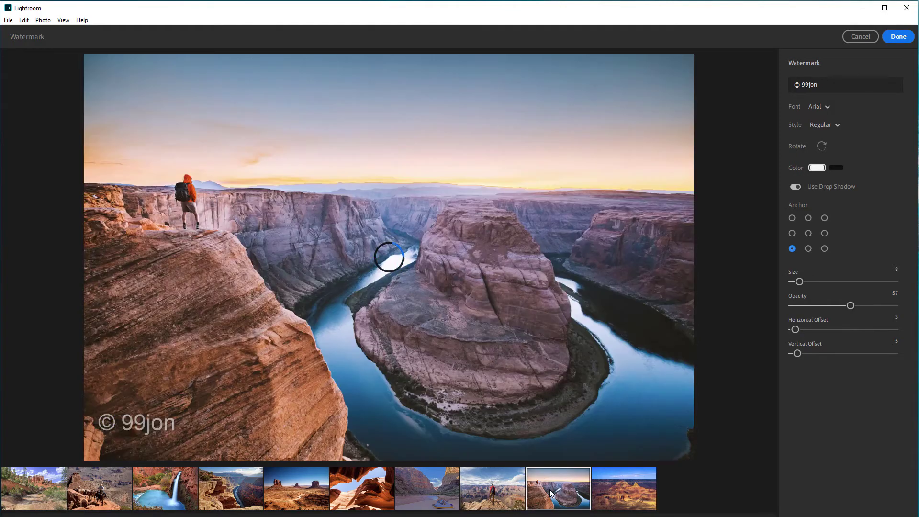
{"action": "left_click", "coordinate": [602, 493]}
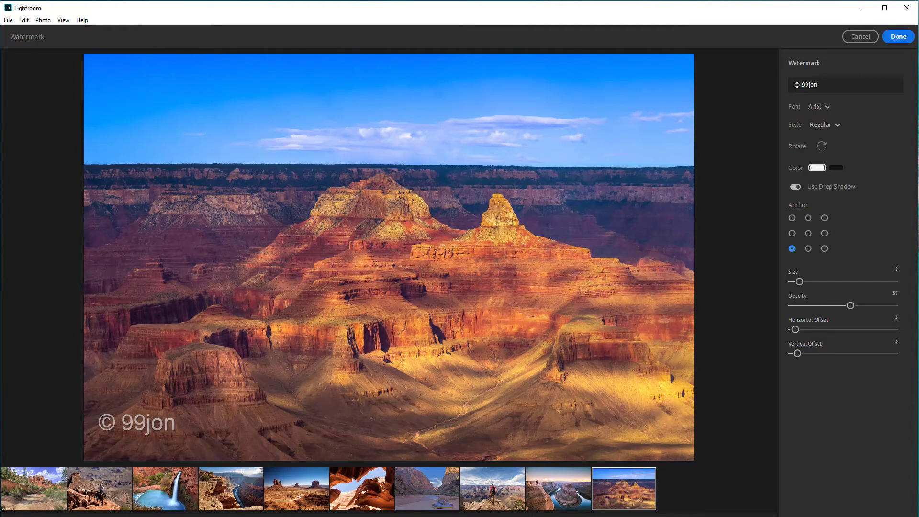
{"action": "left_click", "coordinate": [891, 38]}
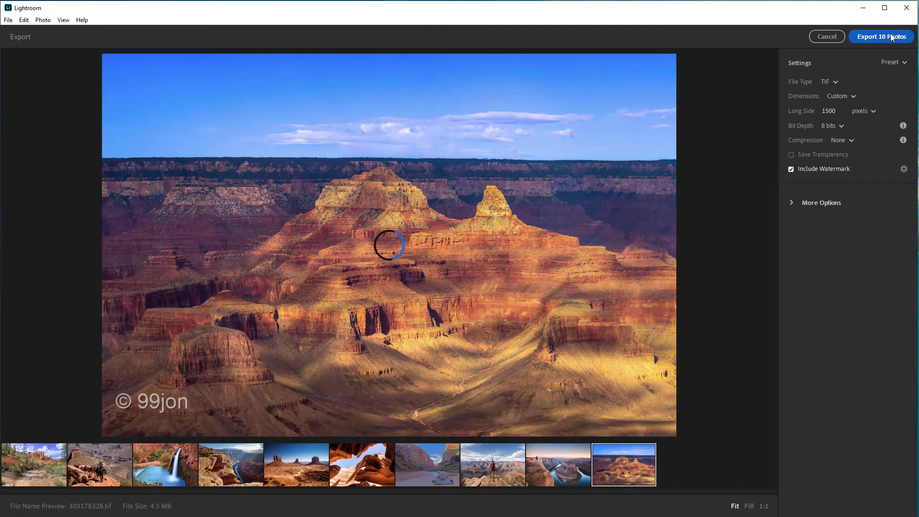